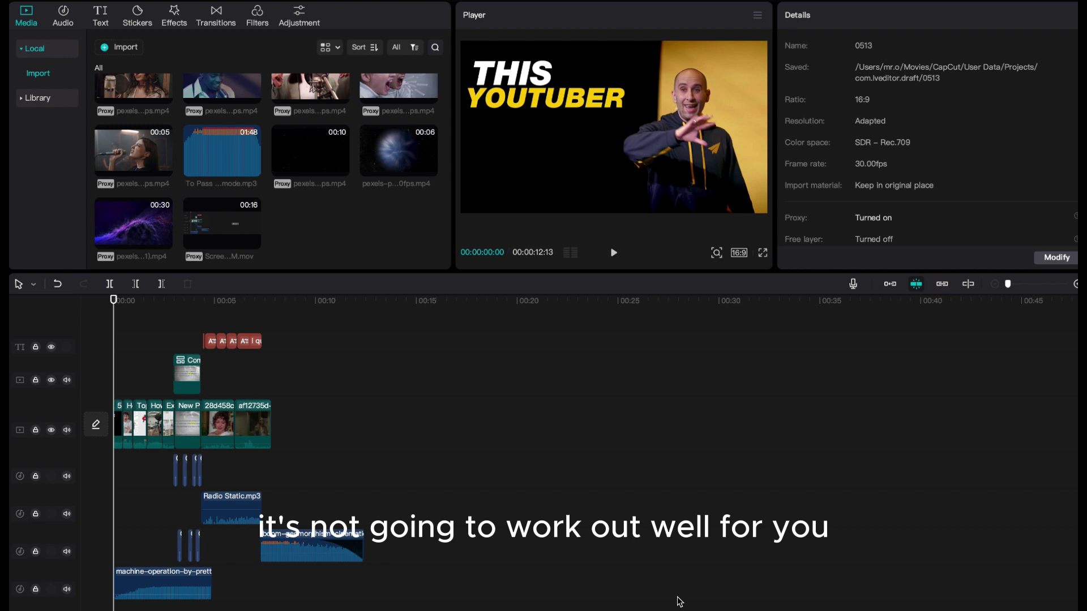
# Scrub through the opening frames, ending on the seated microphone clip at 00:00:01:27
pyautogui.click(124, 302)
pyautogui.moveTo(124, 300)
pyautogui.mouseDown()
pyautogui.moveTo(153, 301)
pyautogui.moveTo(114, 306)
pyautogui.mouseUp()
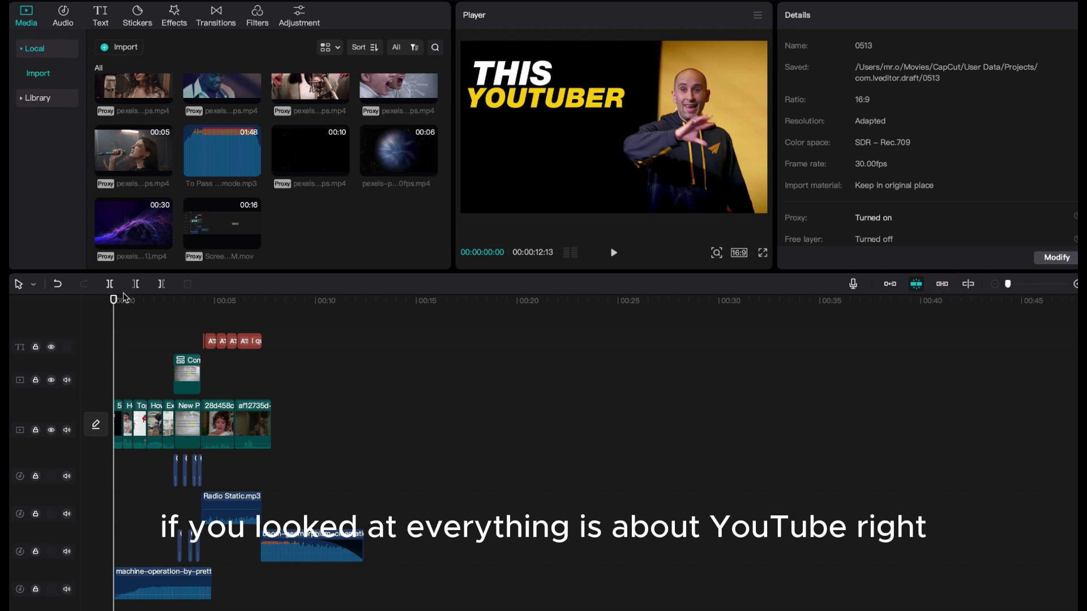
pyautogui.moveTo(125, 302); pyautogui.dragTo(147, 303)
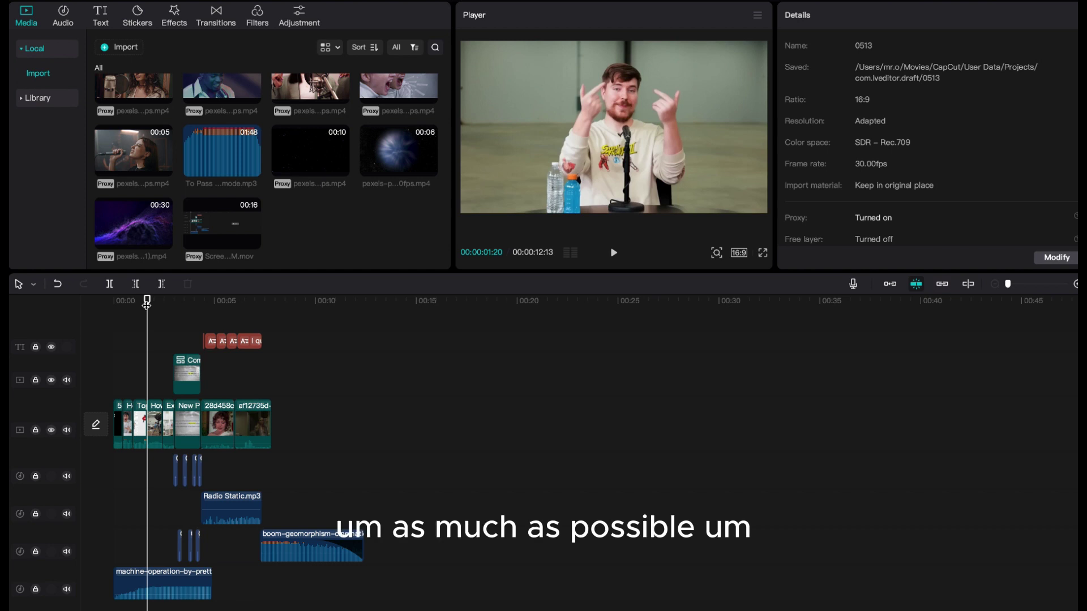
pyautogui.moveTo(187, 301); pyautogui.dragTo(341, 311)
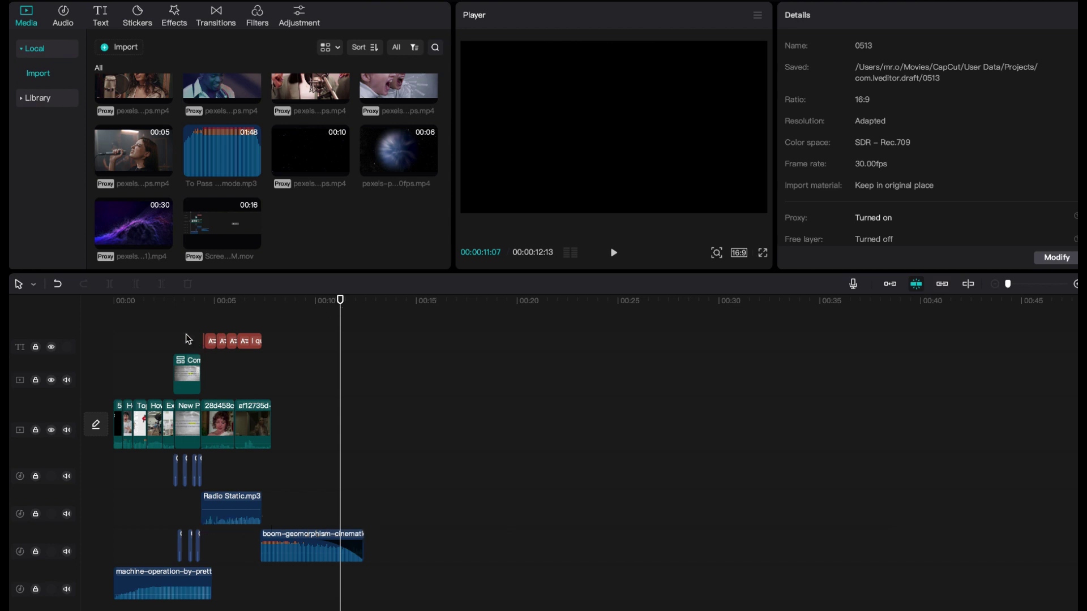
# Scrub ahead to the I quit title, then back to the THIS YOUTUBER opening at 00:00:00:00
pyautogui.click(152, 304)
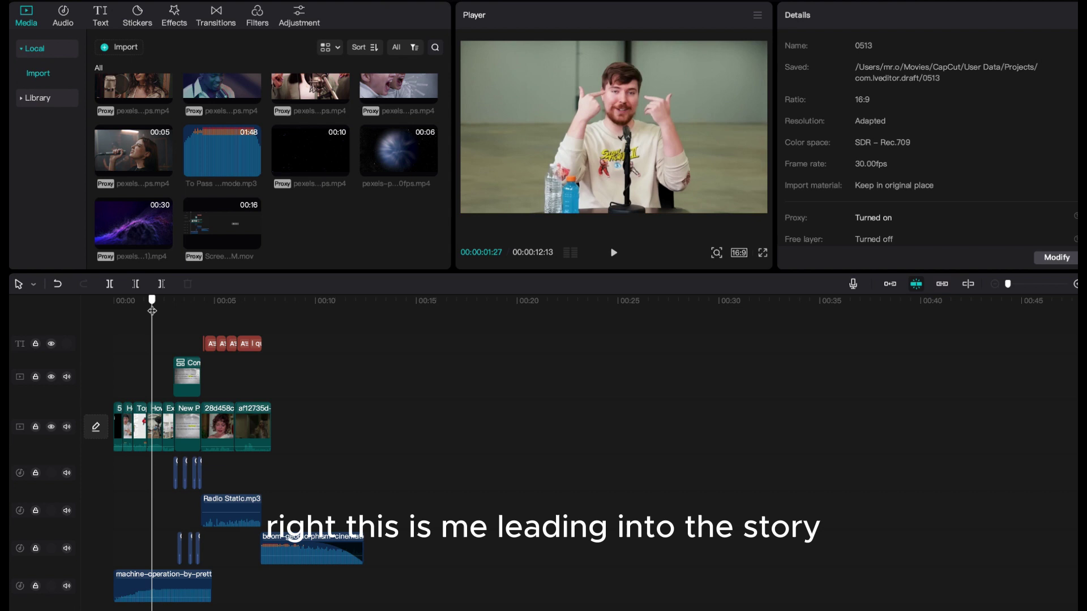
pyautogui.moveTo(152, 310); pyautogui.dragTo(243, 312)
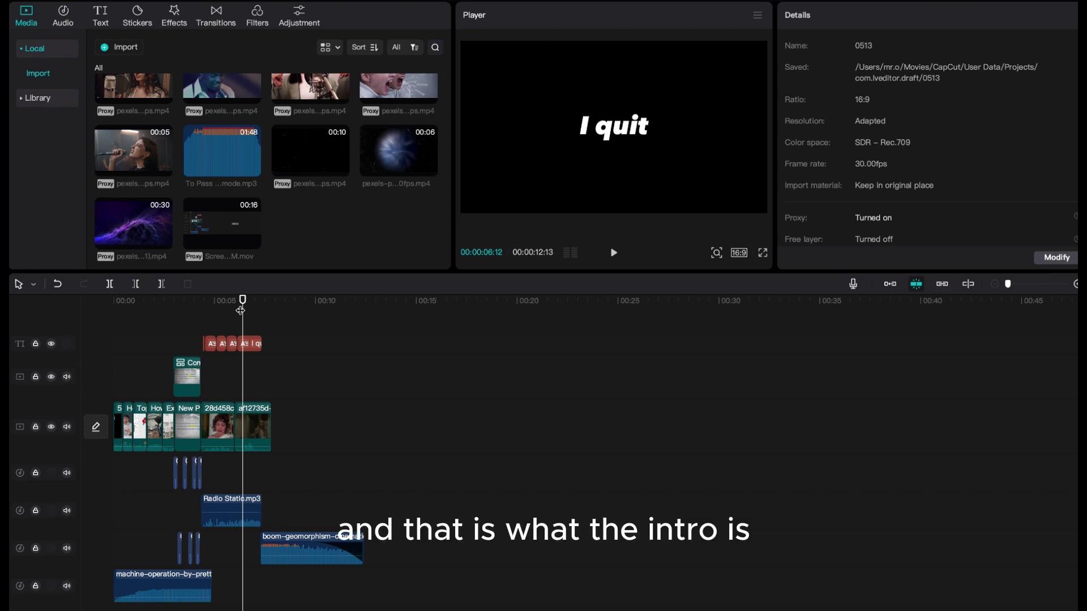
pyautogui.moveTo(243, 312); pyautogui.dragTo(113, 329)
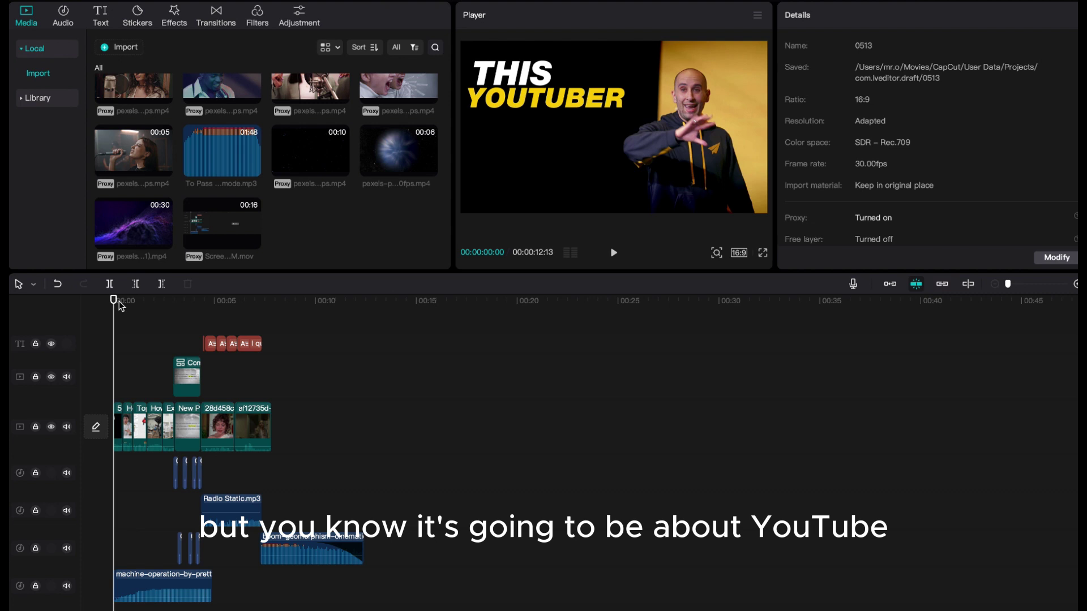
# Play through the full 00:00:12:13 intro, revisit the This and smoke clips, then return to the start
pyautogui.moveTo(119, 301); pyautogui.dragTo(50, 344)
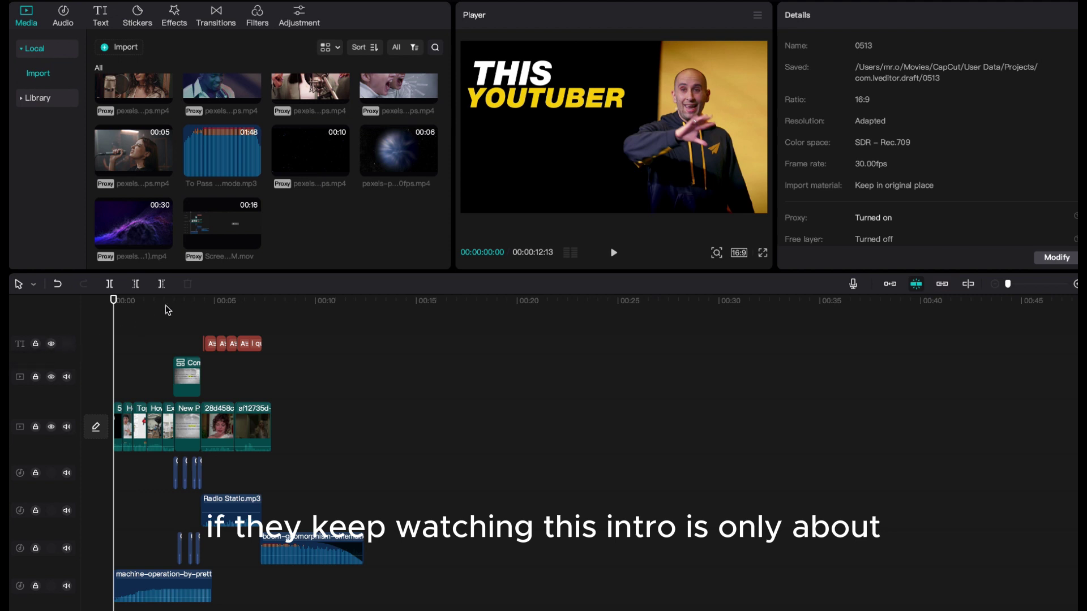
pyautogui.moveTo(165, 304); pyautogui.dragTo(368, 310)
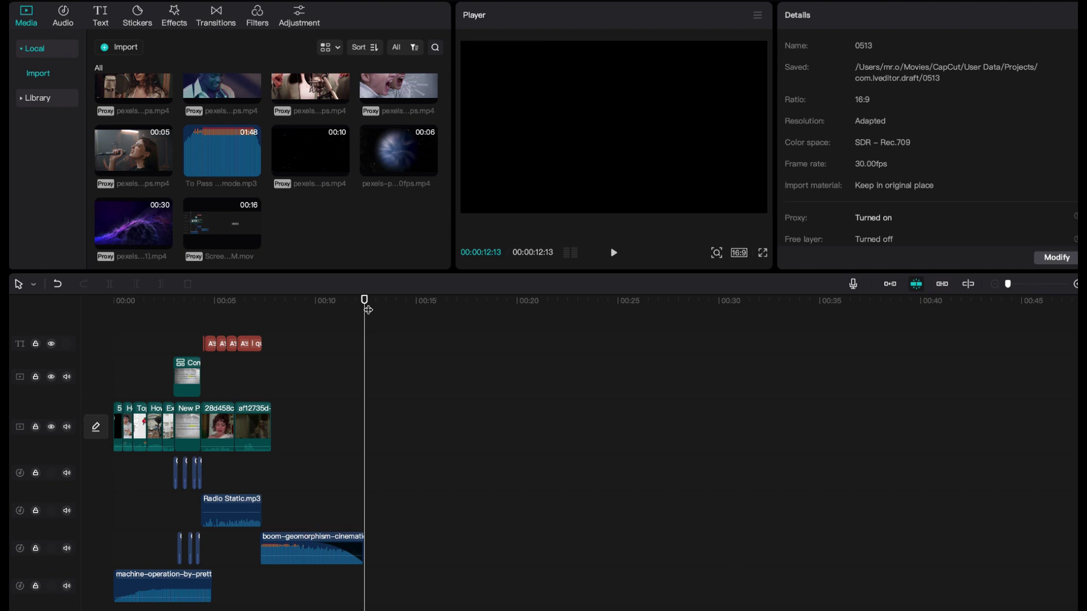
pyautogui.moveTo(368, 309); pyautogui.dragTo(222, 328)
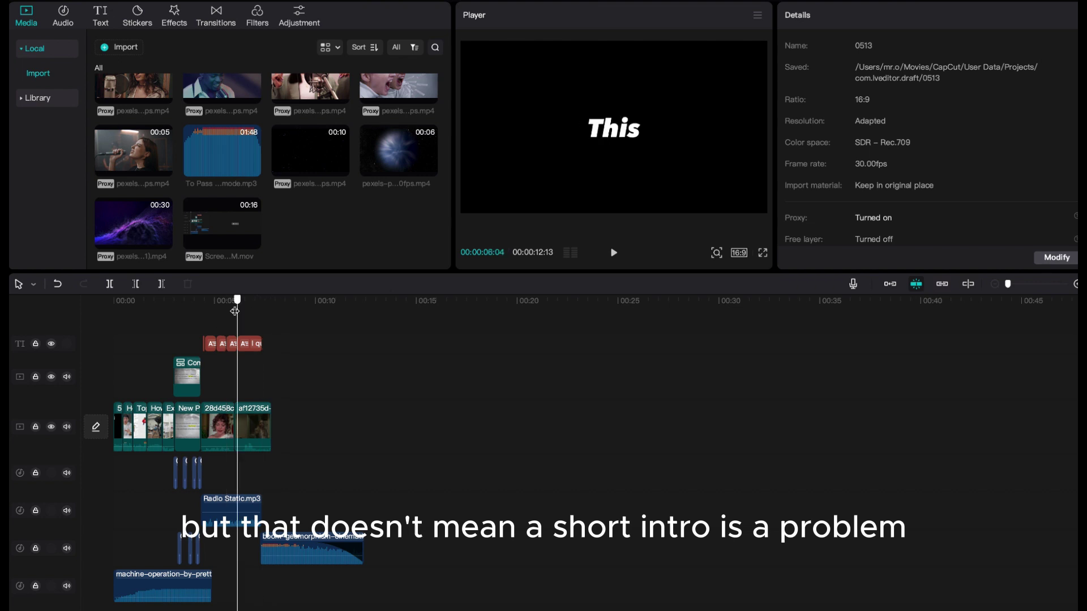
pyautogui.click(172, 329)
pyautogui.moveTo(173, 329); pyautogui.dragTo(113, 329)
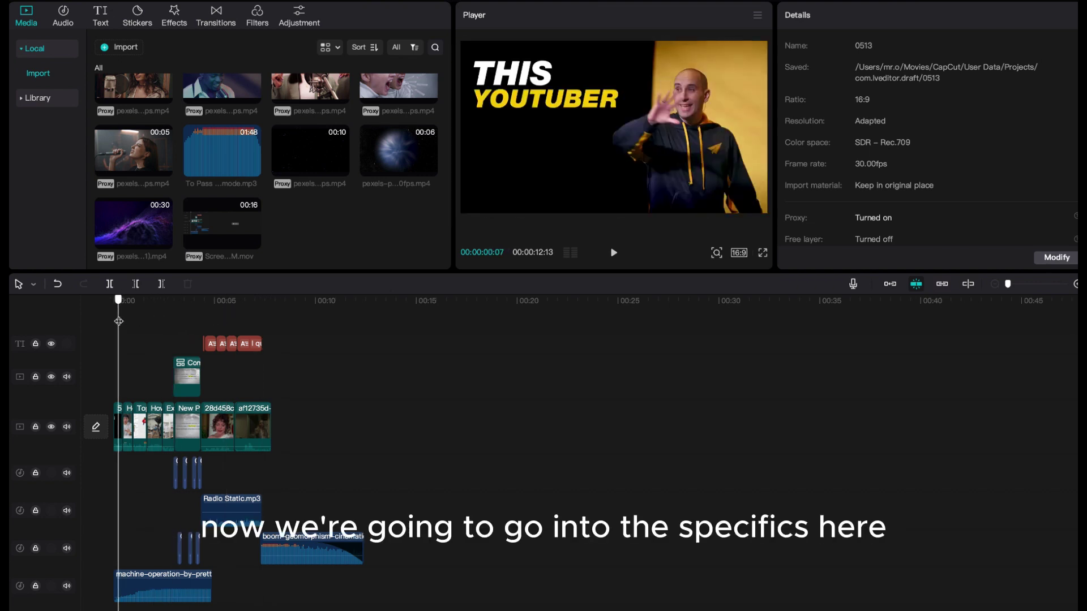
pyautogui.scroll(6, 189, 364)
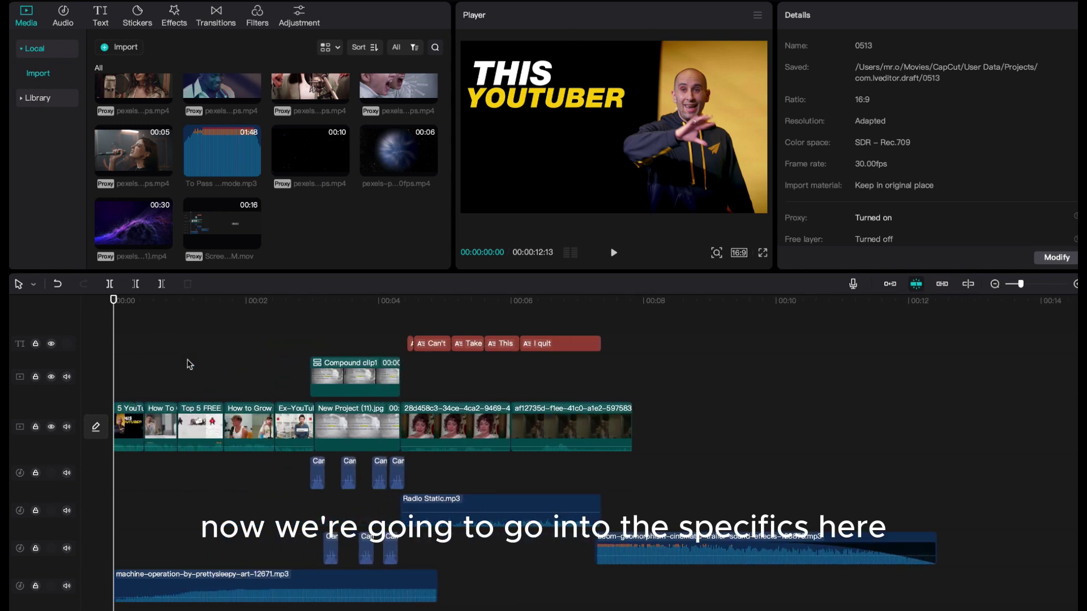
pyautogui.scroll(-3, 190, 364)
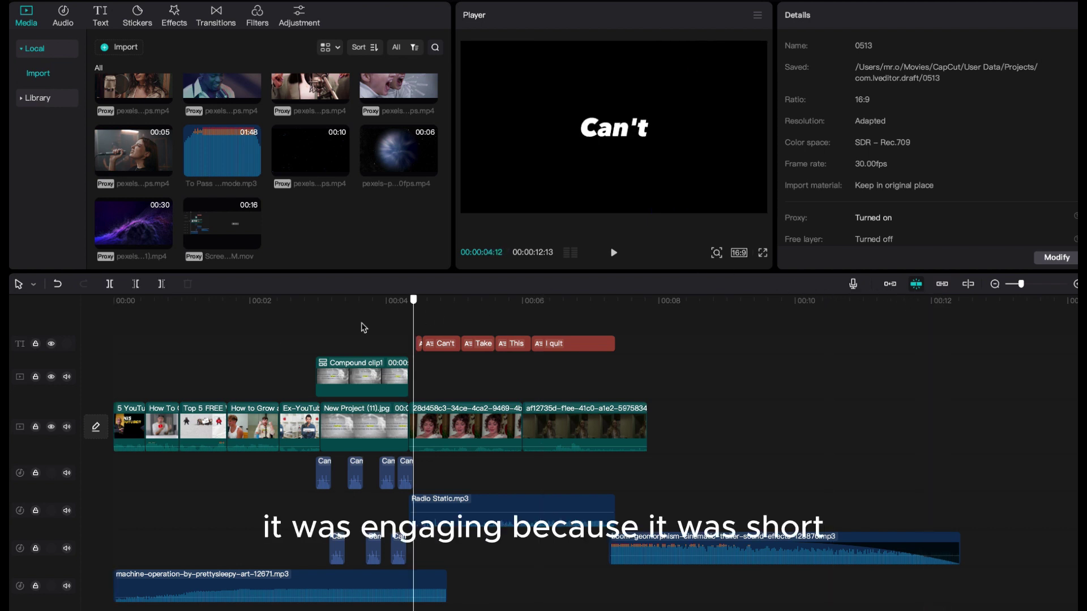
pyautogui.click(254, 339)
pyautogui.press('Home')
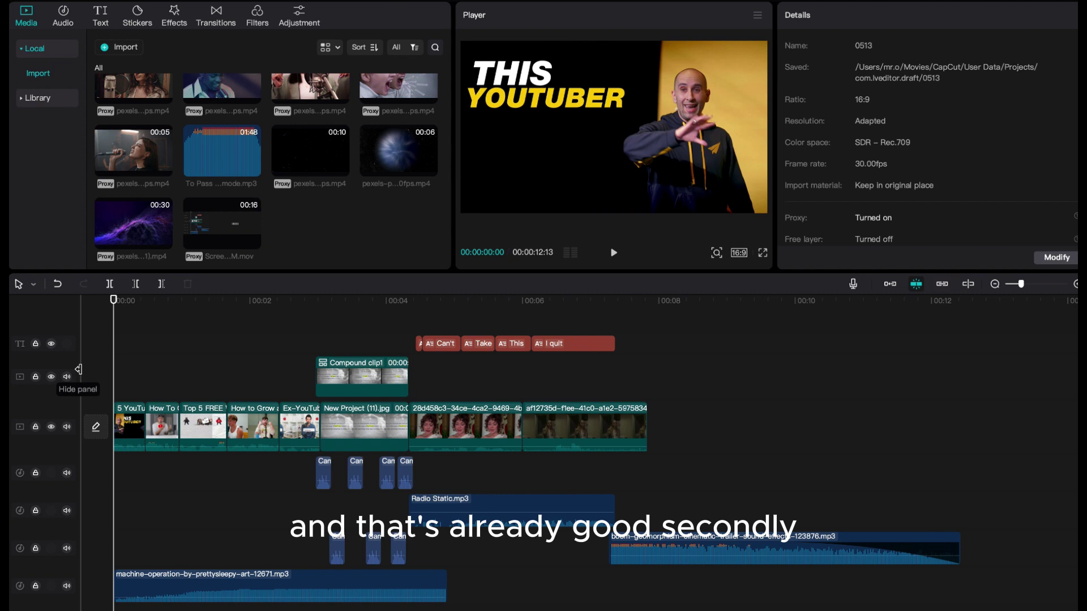
pyautogui.moveTo(114, 303)
pyautogui.mouseDown()
pyautogui.moveTo(271, 303)
pyautogui.moveTo(111, 344)
pyautogui.mouseUp()
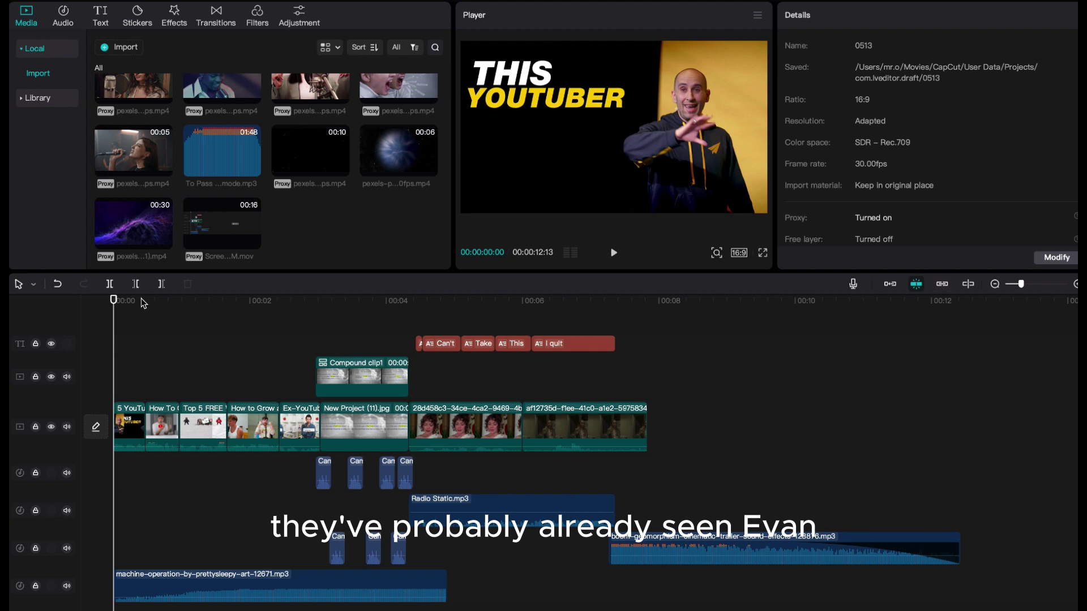
# Scrub back and forth over the first seconds, stopping at 00:00:03:17 on the highlighted web page
pyautogui.moveTo(141, 298); pyautogui.dragTo(207, 303)
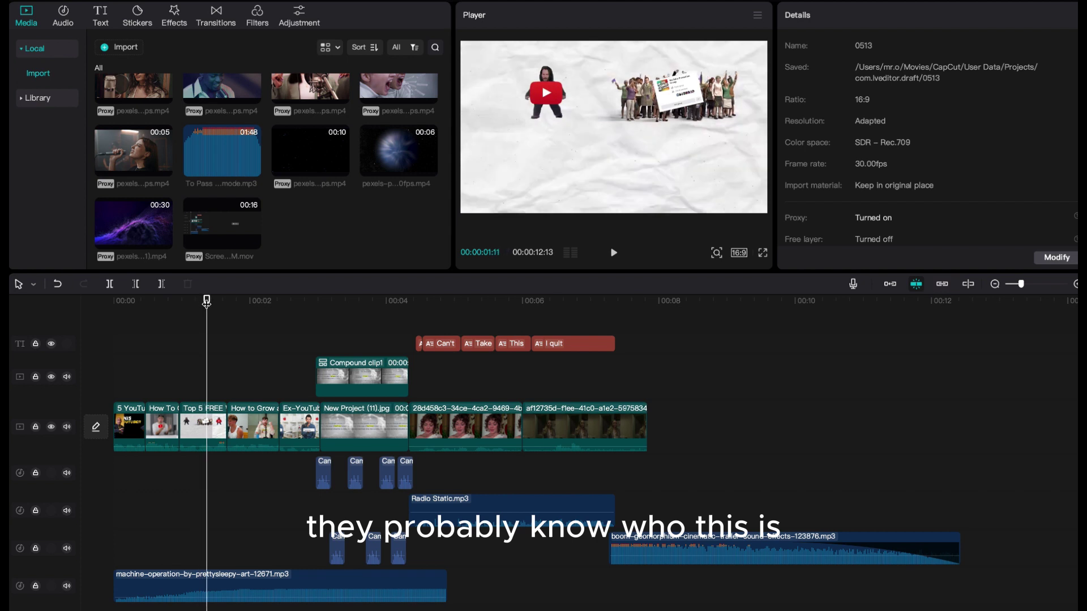
pyautogui.click(268, 301)
pyautogui.moveTo(268, 301); pyautogui.dragTo(300, 311)
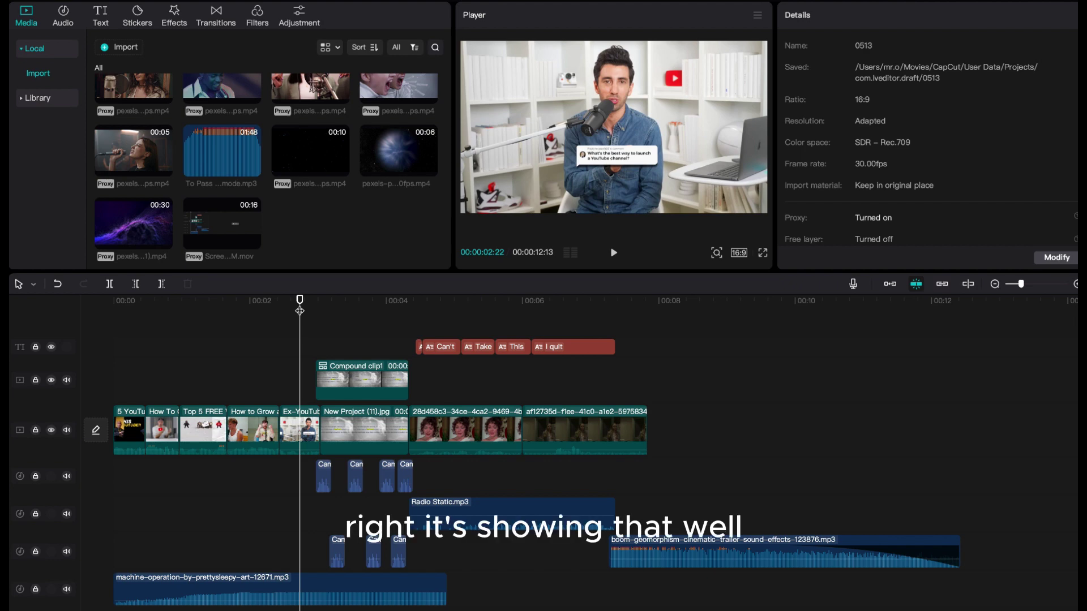
pyautogui.click(170, 306)
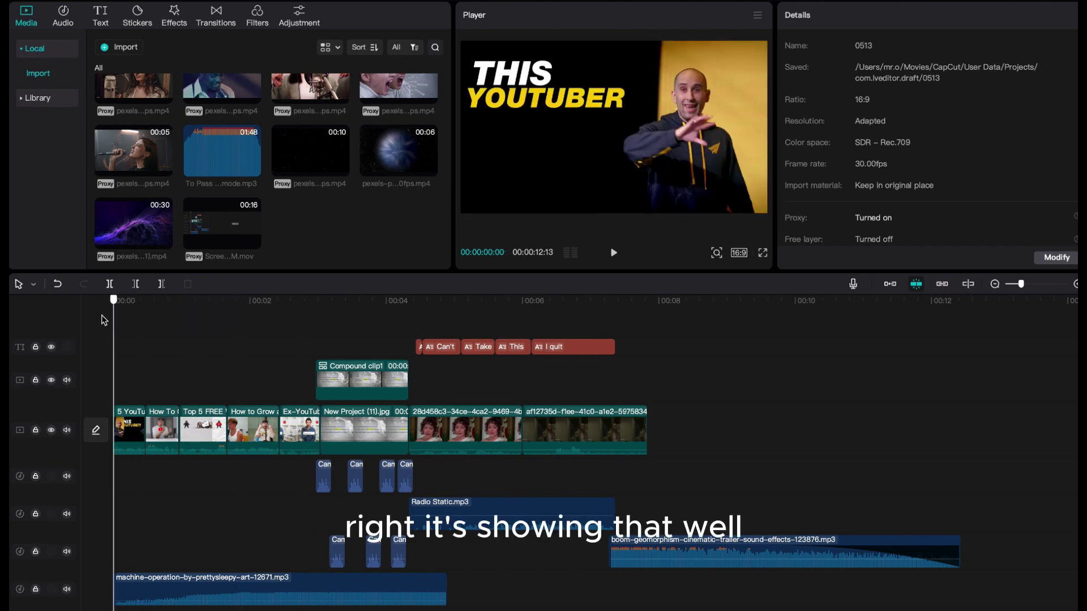
pyautogui.moveTo(104, 321); pyautogui.dragTo(104, 349)
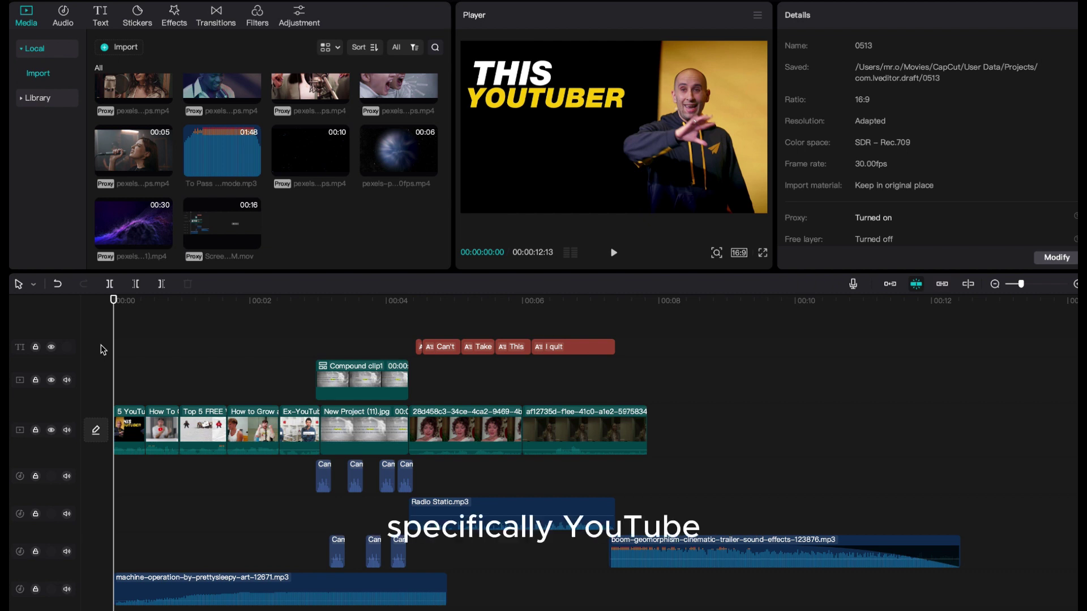
pyautogui.moveTo(142, 302); pyautogui.dragTo(366, 307)
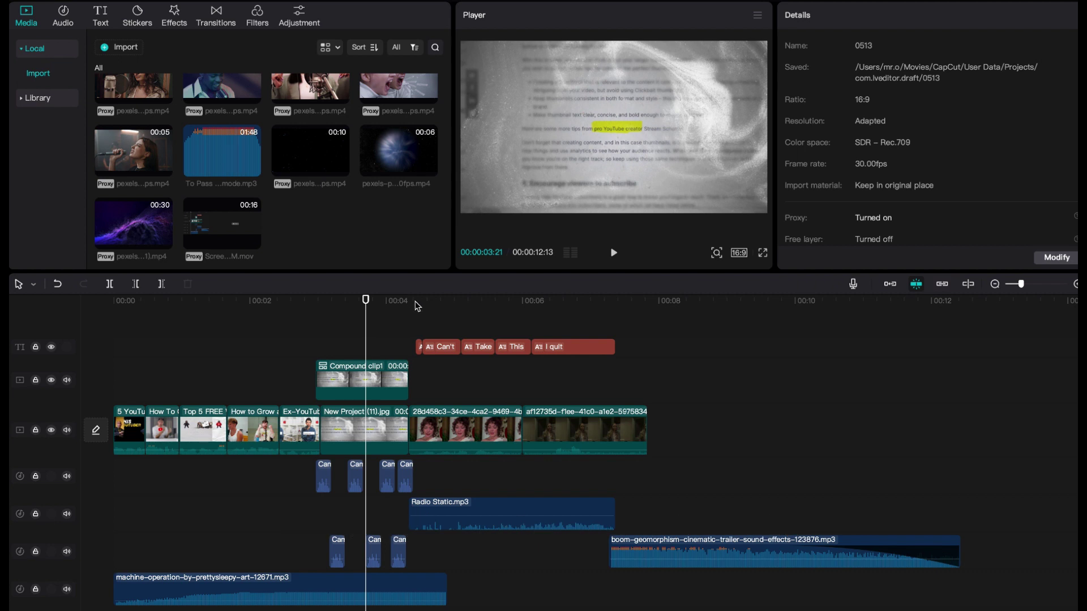
# Move the preview to the Can't caption at 00:00:04:16 and inspect the next clip's 0% opacity
pyautogui.moveTo(366, 300); pyautogui.dragTo(424, 303)
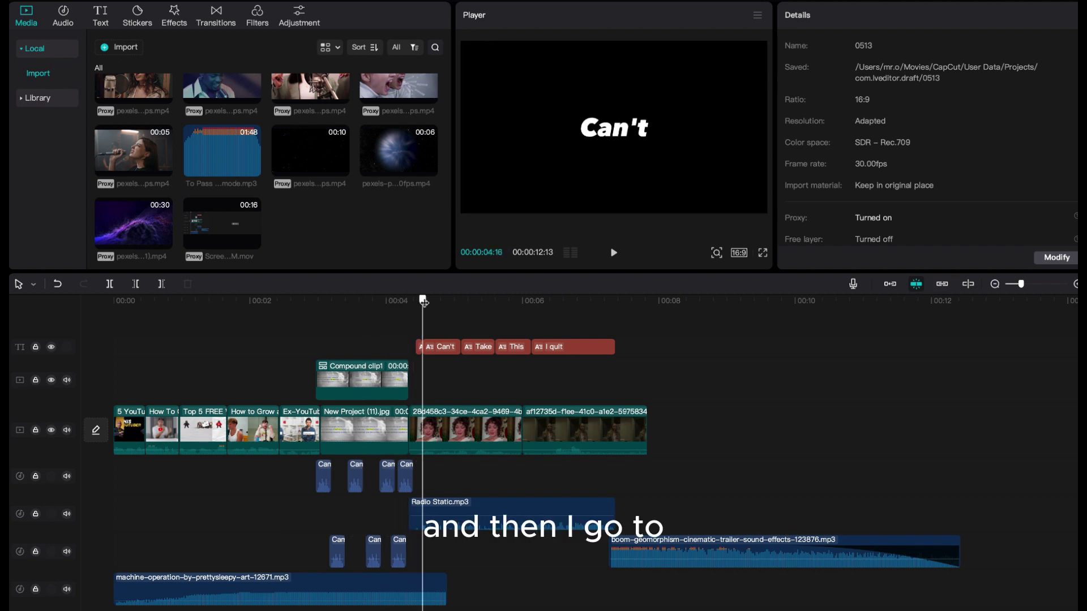
pyautogui.click(453, 424)
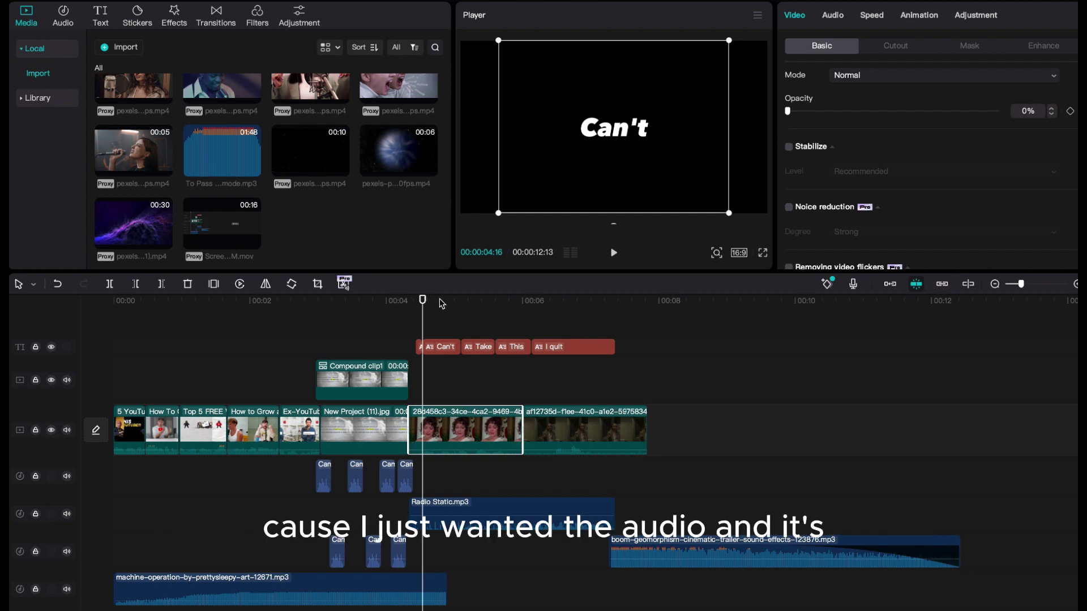
pyautogui.moveTo(442, 304); pyautogui.dragTo(663, 301)
pyautogui.click(365, 300)
pyautogui.moveTo(187, 363); pyautogui.dragTo(85, 397)
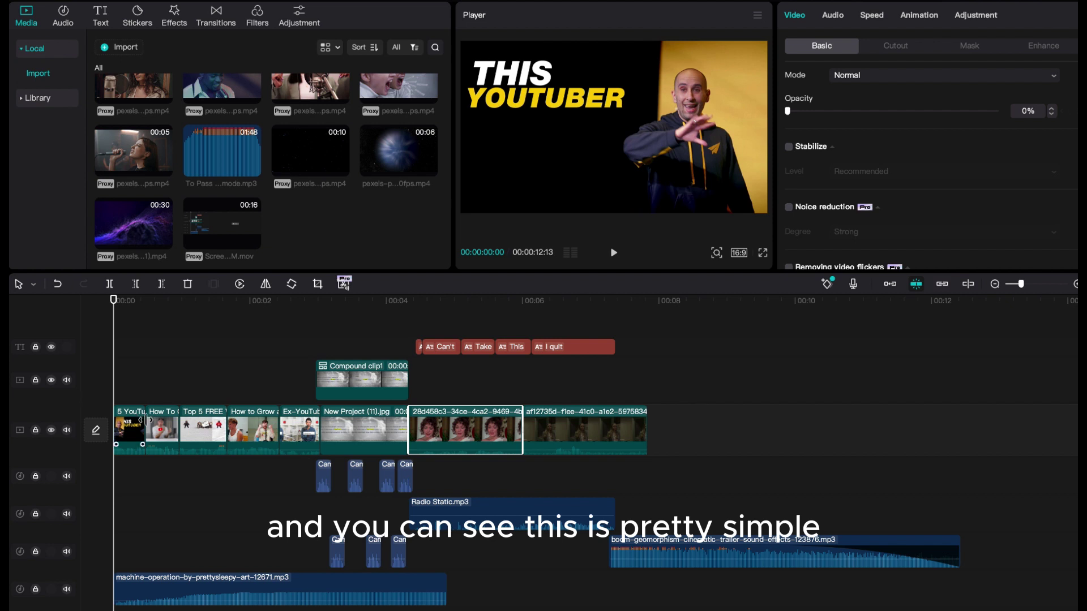
pyautogui.scroll(-1, 143, 464)
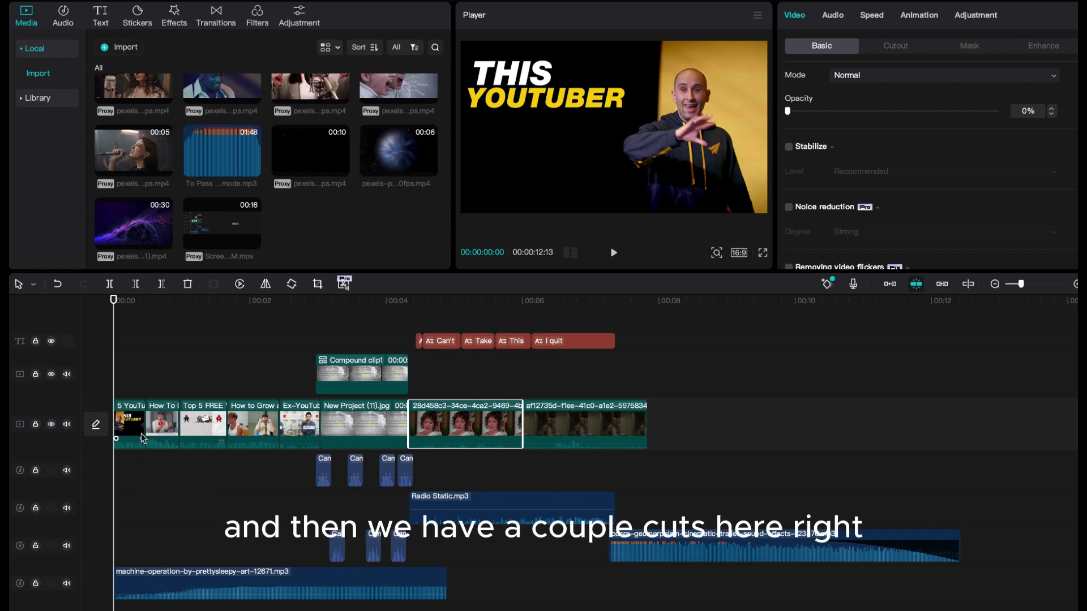
pyautogui.moveTo(120, 304)
pyautogui.mouseDown()
pyautogui.moveTo(262, 317)
pyautogui.moveTo(302, 352)
pyautogui.mouseUp()
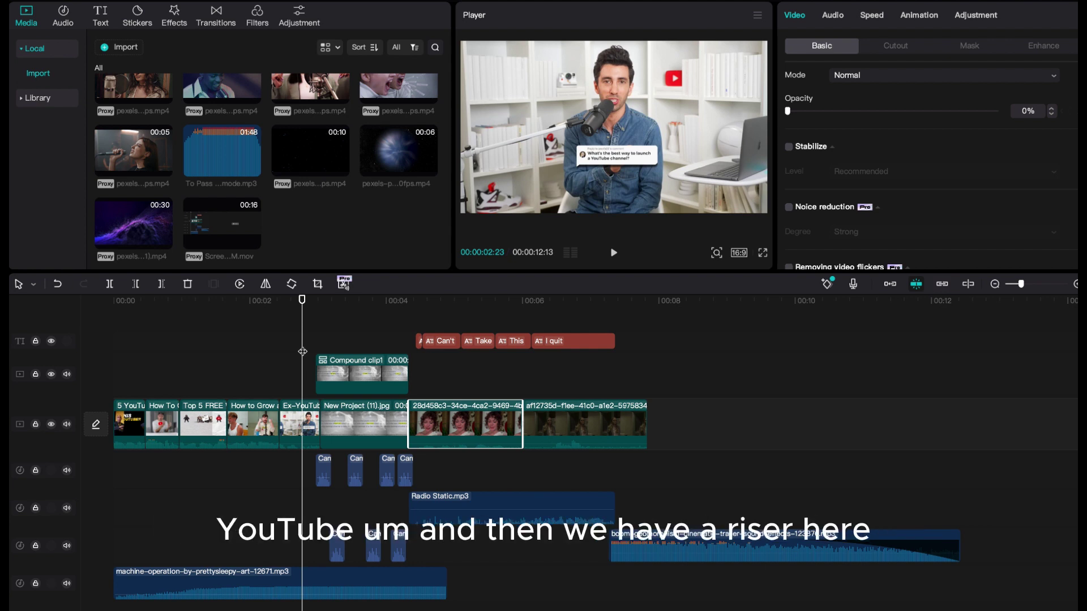
pyautogui.moveTo(327, 306); pyautogui.dragTo(118, 336)
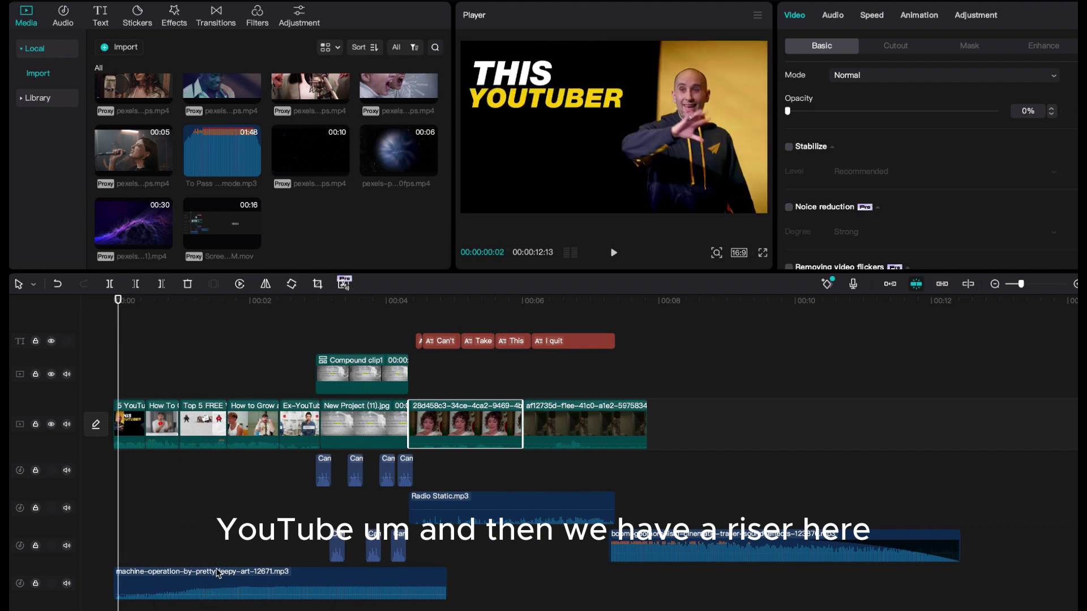
# Check the machine-operation track's -13.0 dB volume, then show the 0%-opacity clip's settings at the Take caption
pyautogui.click(214, 598)
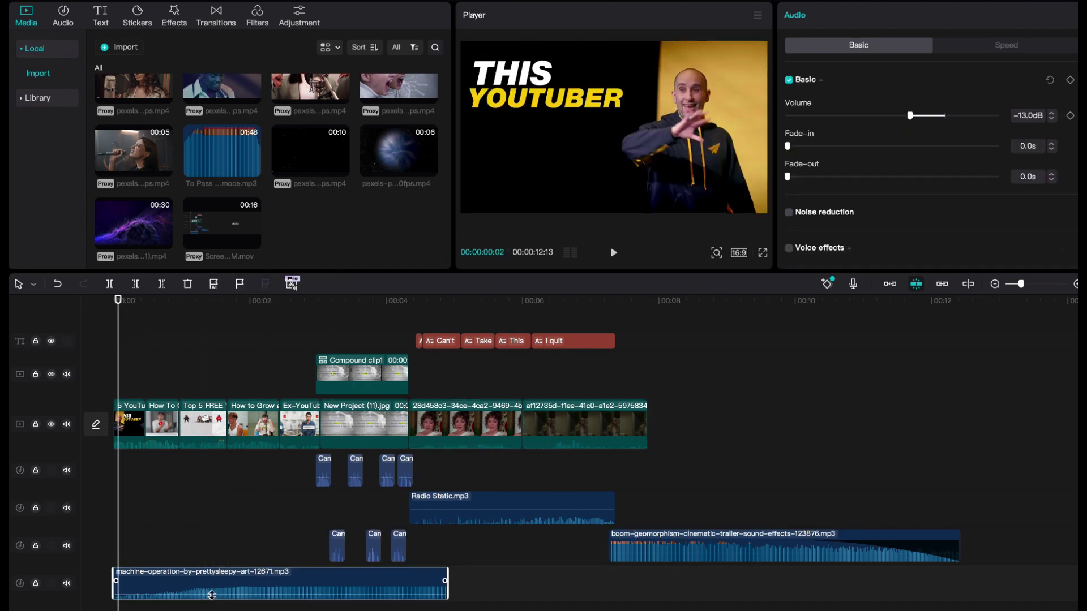
pyautogui.click(323, 304)
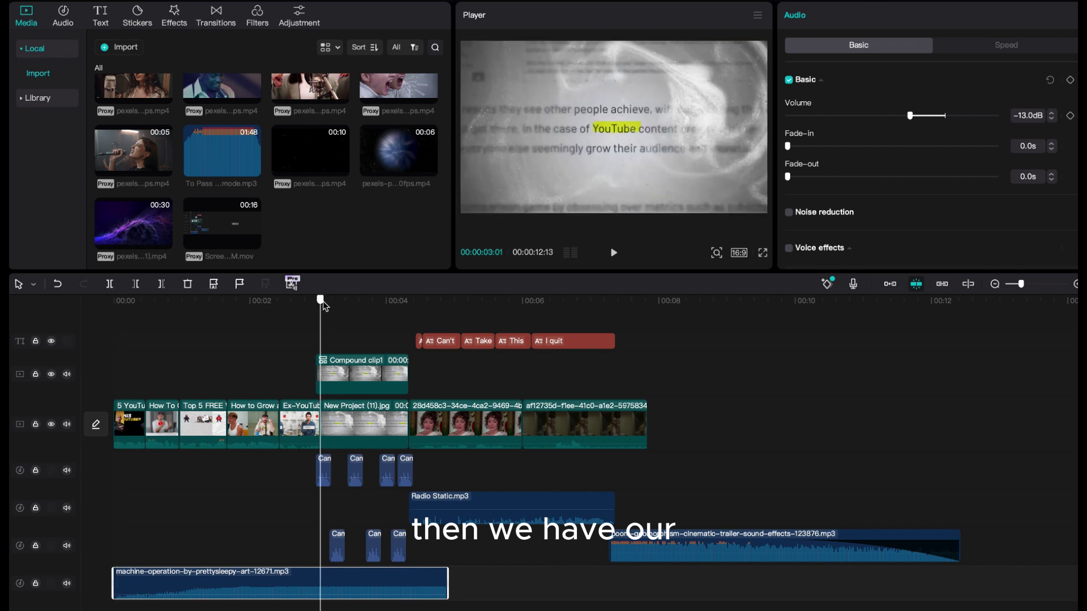
pyautogui.moveTo(323, 304); pyautogui.dragTo(484, 292)
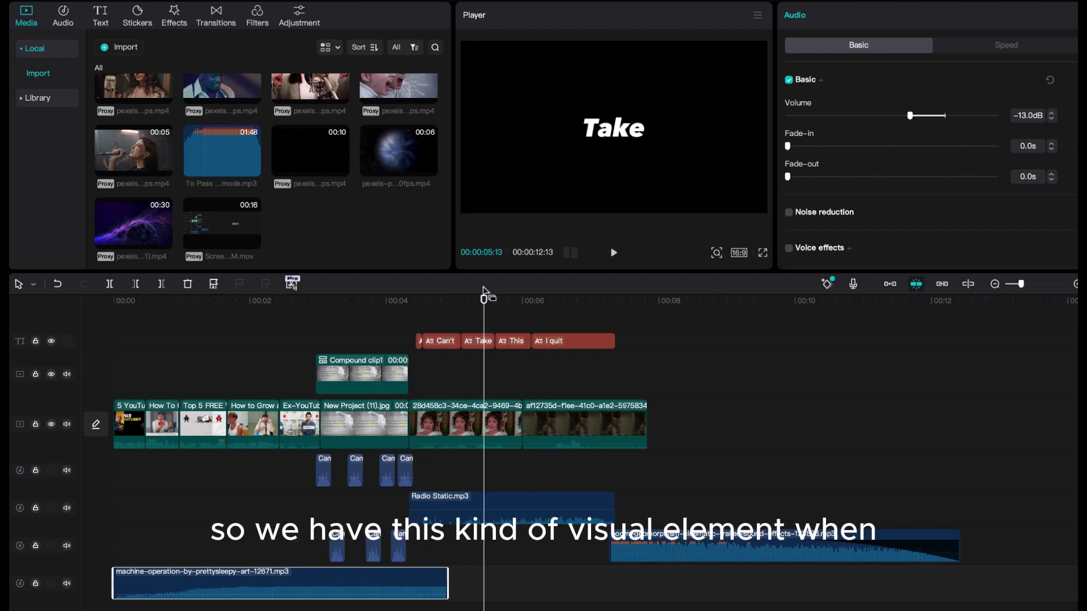
pyautogui.moveTo(484, 292); pyautogui.dragTo(466, 307)
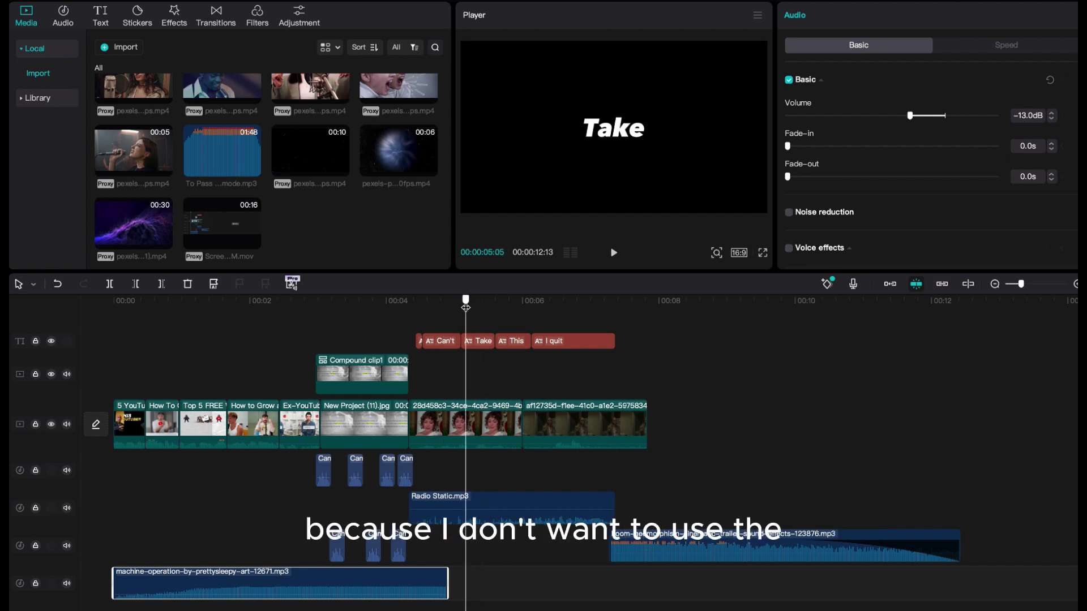
pyautogui.click(496, 432)
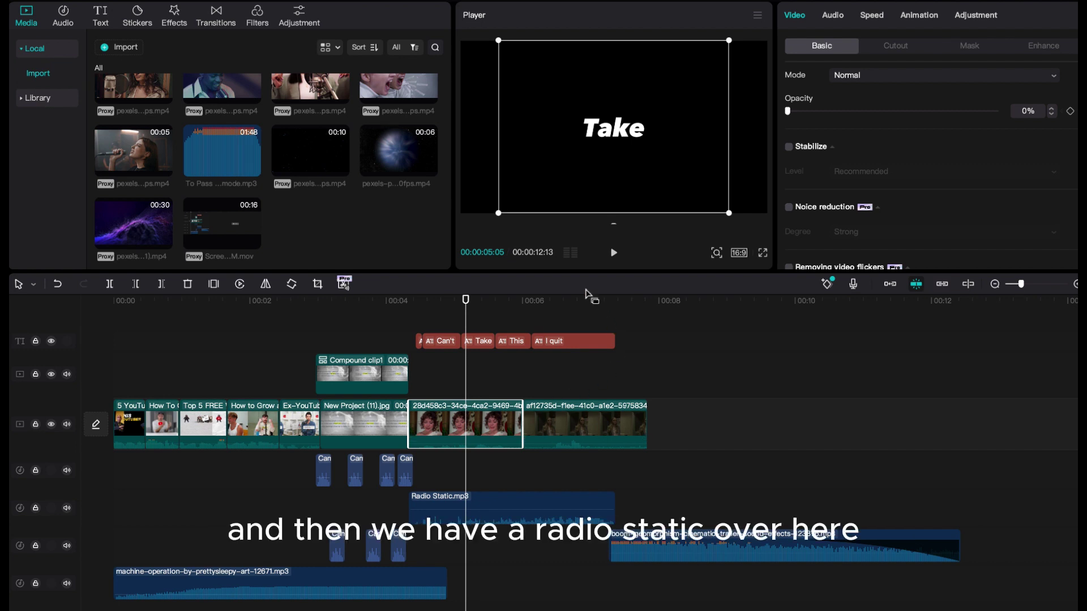
# Check Radio Static.mp3's 10.6 dB volume, then scrub past I quit and back to 00:00:00:00
pyautogui.click(553, 500)
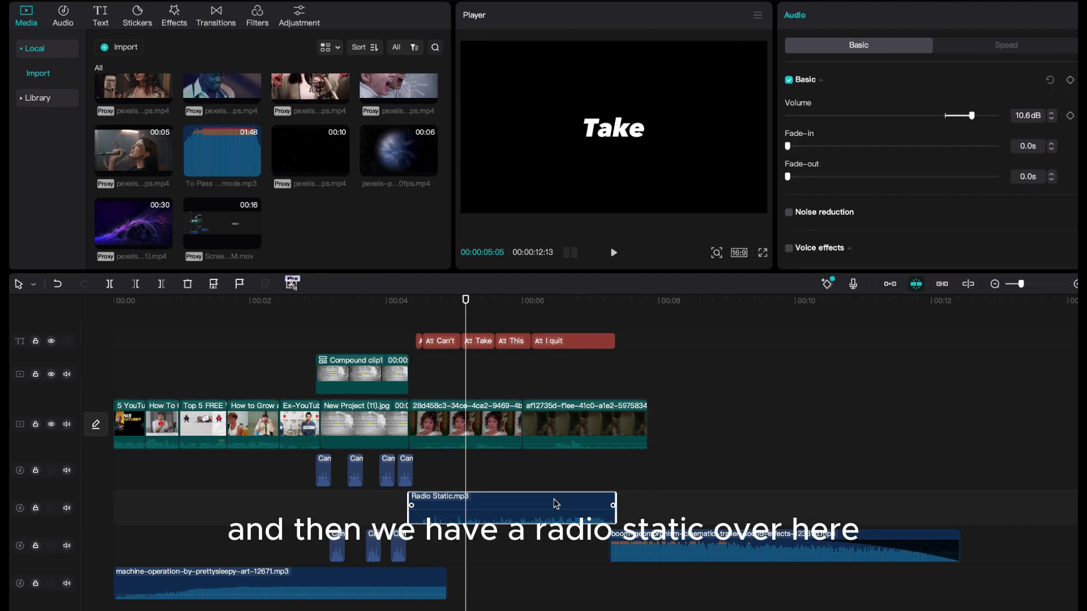
pyautogui.moveTo(563, 300); pyautogui.dragTo(591, 302)
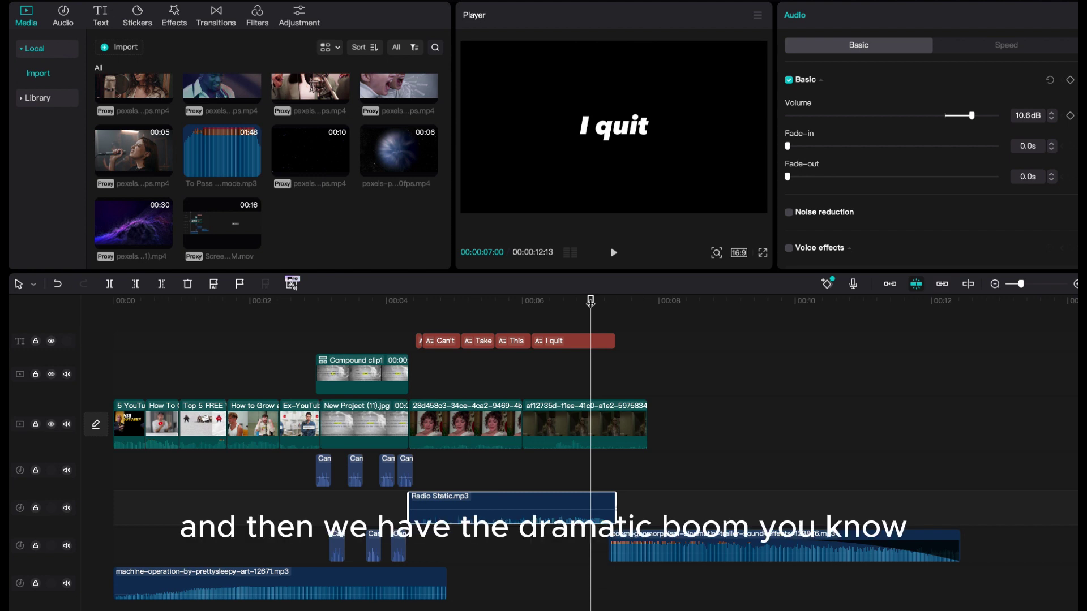
pyautogui.moveTo(591, 302)
pyautogui.mouseDown()
pyautogui.moveTo(867, 302)
pyautogui.moveTo(475, 335)
pyautogui.moveTo(189, 339)
pyautogui.moveTo(87, 389)
pyautogui.mouseUp()
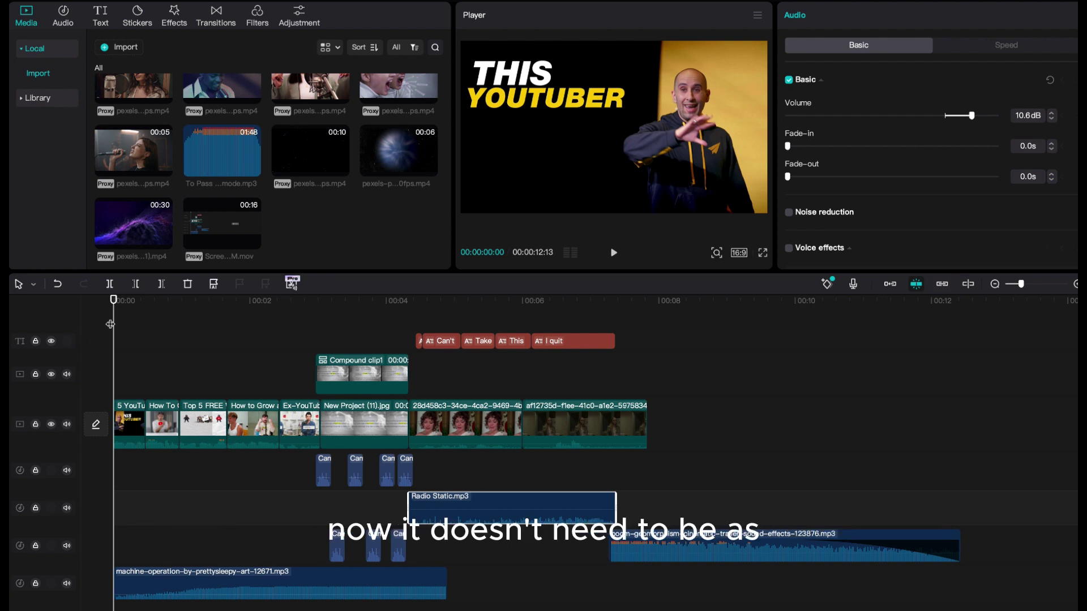
pyautogui.moveTo(125, 302); pyautogui.dragTo(88, 331)
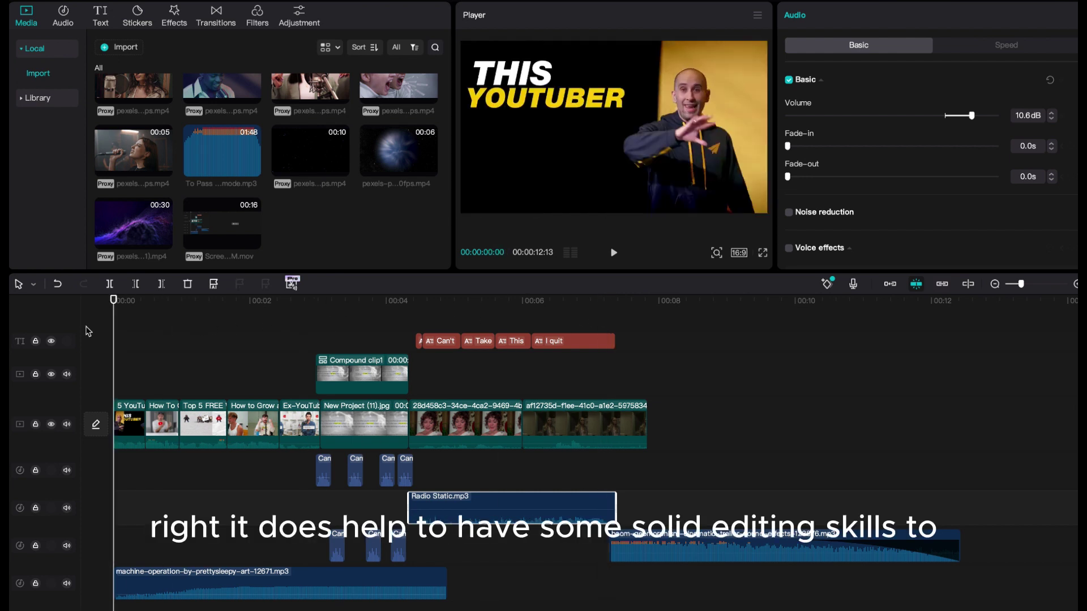
pyautogui.press('space')
pyautogui.moveTo(278, 297); pyautogui.dragTo(113, 298)
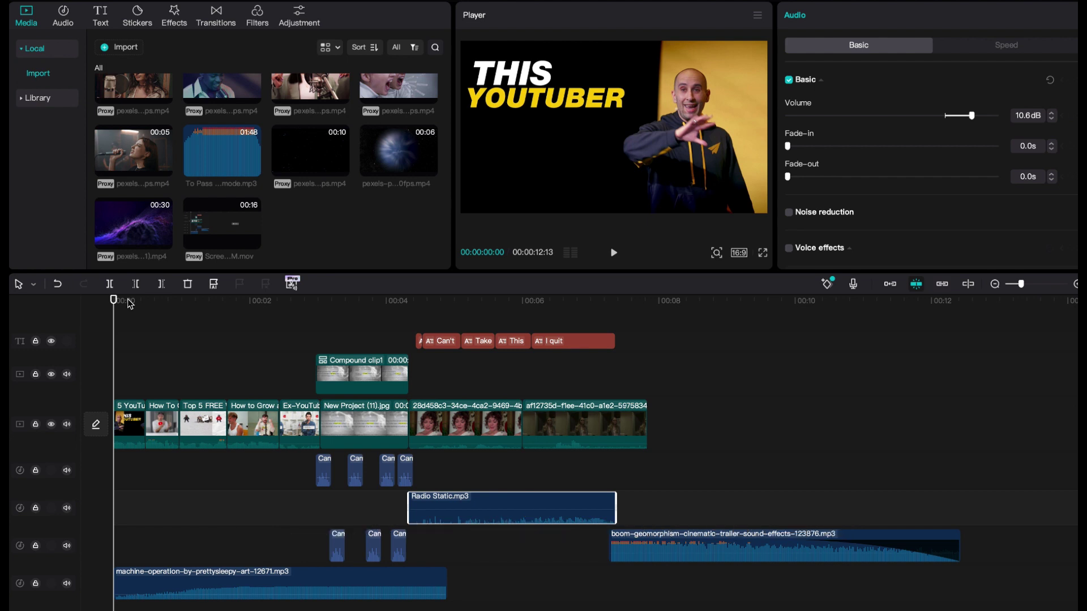
pyautogui.moveTo(130, 305)
pyautogui.mouseDown()
pyautogui.moveTo(322, 292)
pyautogui.moveTo(273, 304)
pyautogui.moveTo(117, 301)
pyautogui.mouseUp()
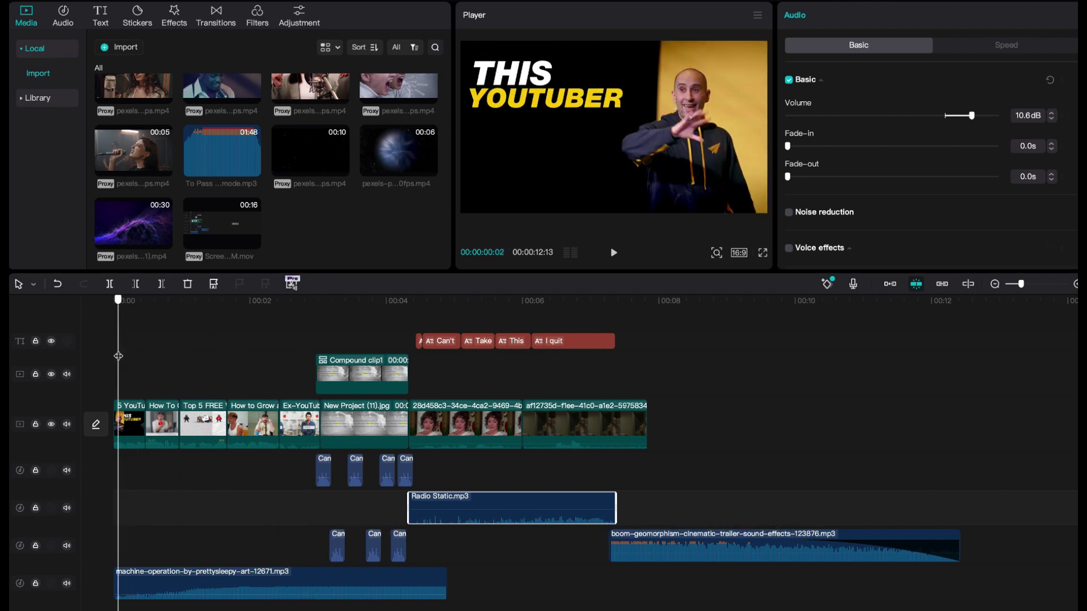
pyautogui.moveTo(118, 356); pyautogui.dragTo(233, 360)
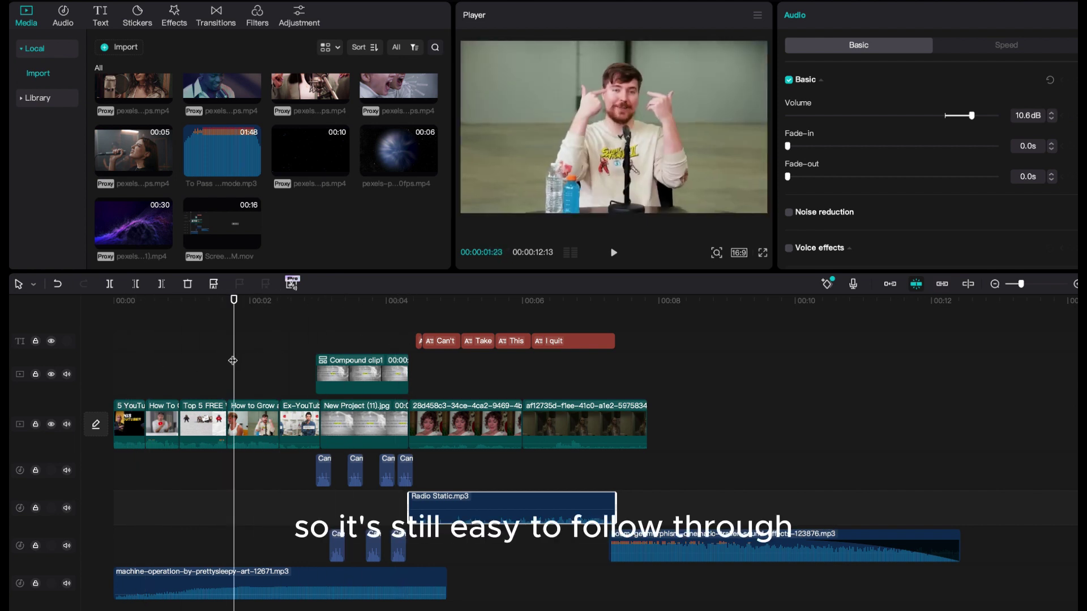